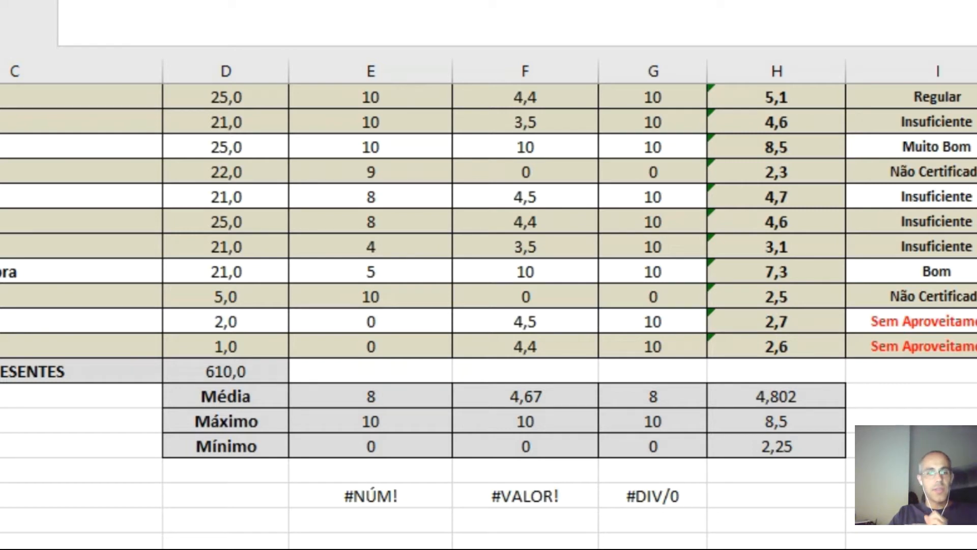
Step: Examine the sample error values below the summary table and the cell range used by column E's Média formula
{"action": "key", "text": "alt+Tab"}
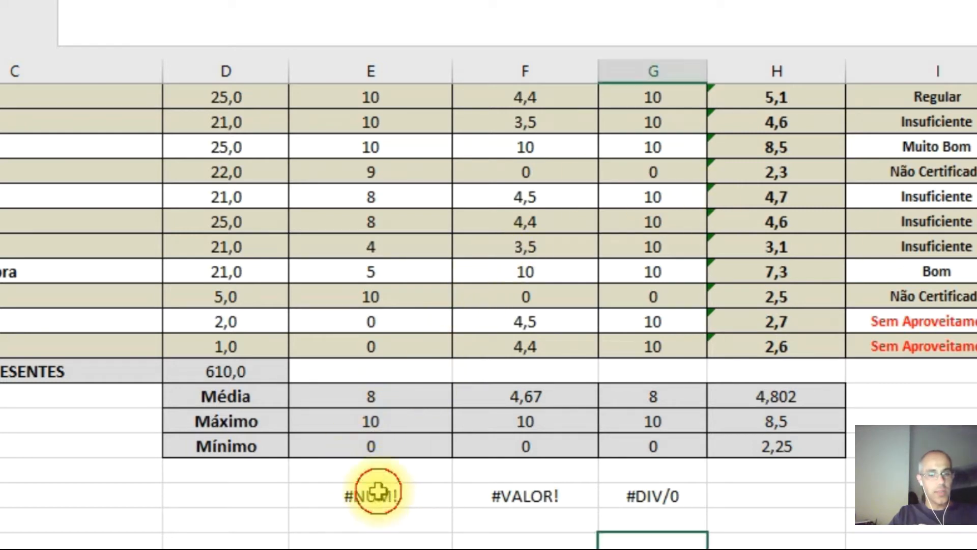
{"action": "left_click", "coordinate": [360, 495]}
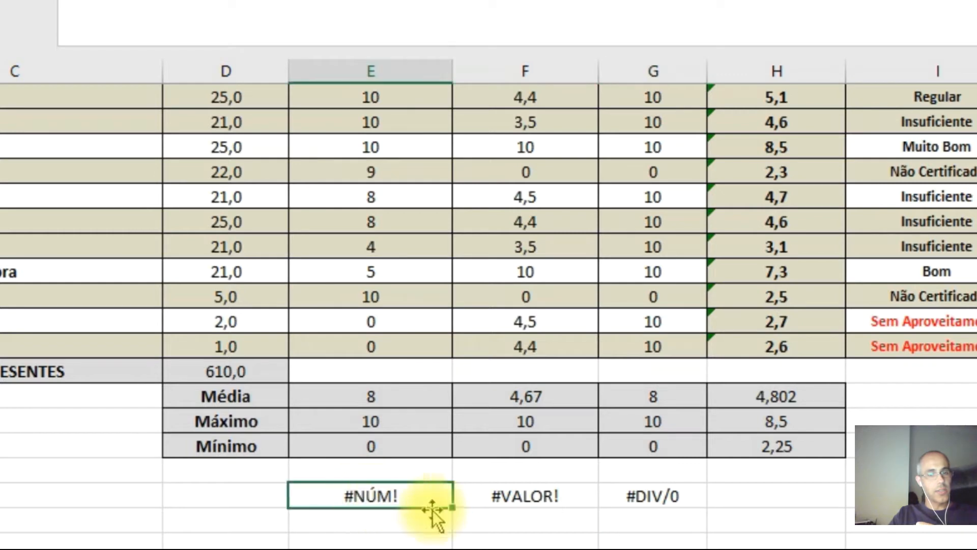
{"action": "left_click", "coordinate": [528, 503]}
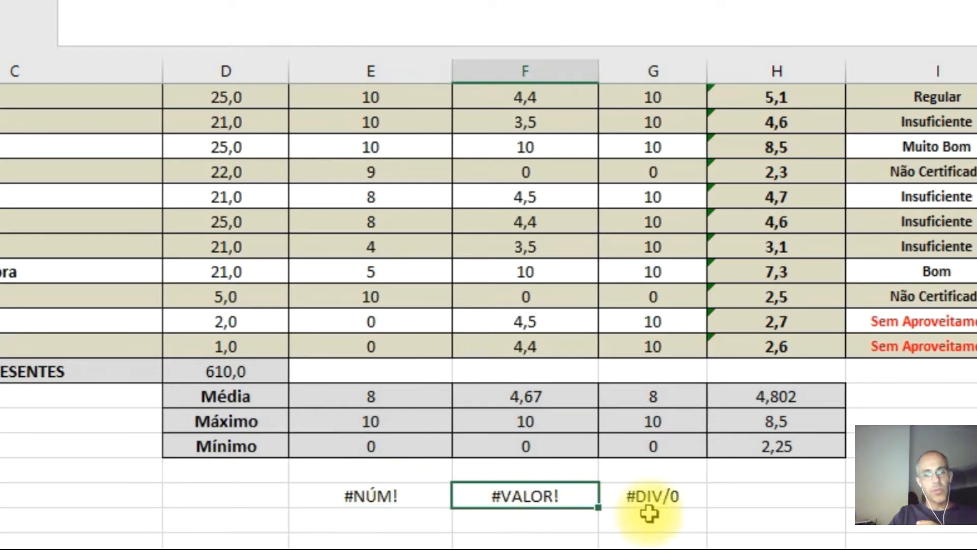
{"action": "left_click", "coordinate": [675, 503]}
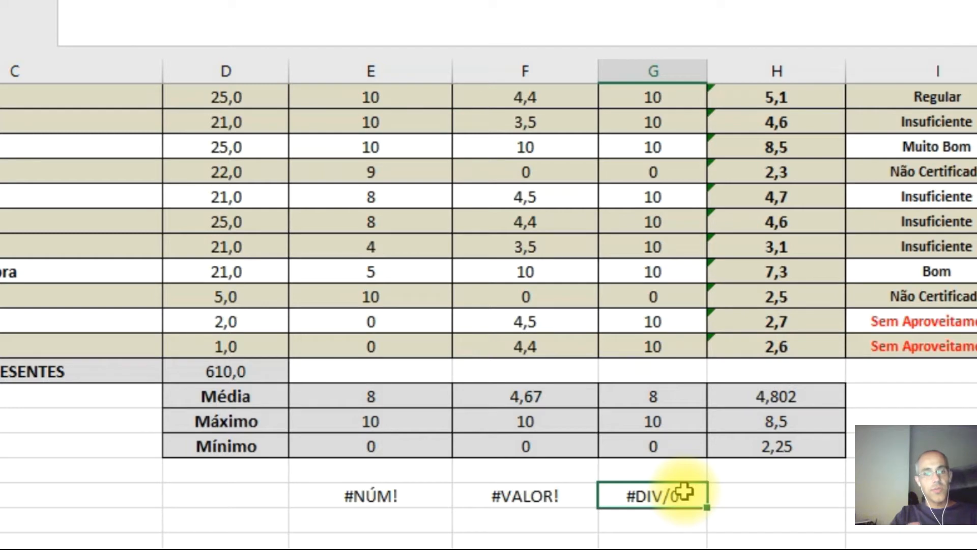
{"action": "left_click", "coordinate": [657, 540]}
{"action": "left_click", "coordinate": [379, 397]}
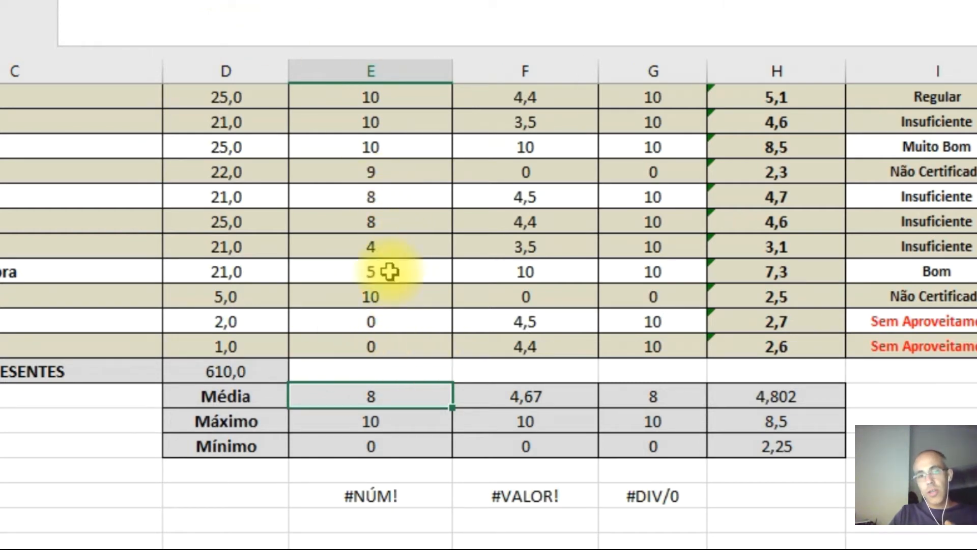
{"action": "left_click", "coordinate": [409, 340]}
{"action": "left_click", "coordinate": [391, 397]}
{"action": "key", "text": "F2"}
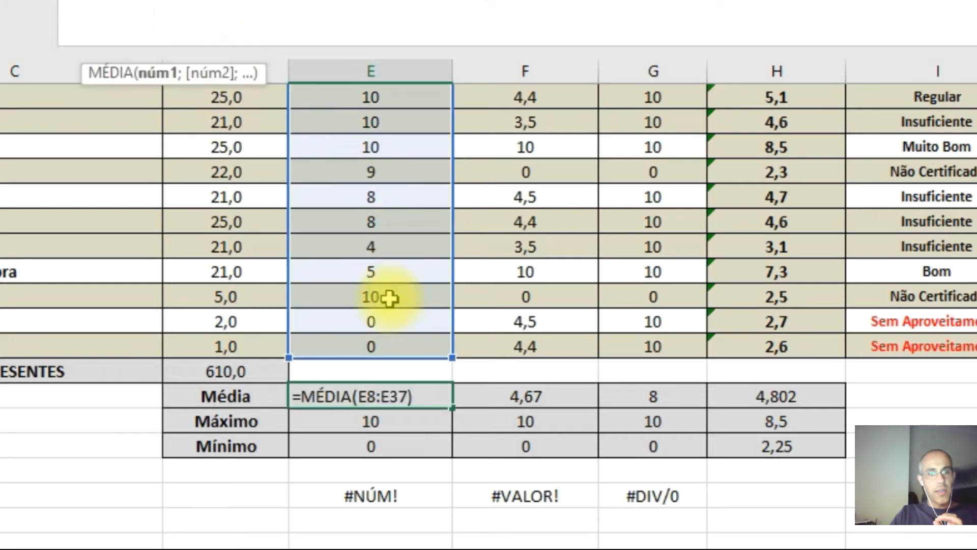
{"action": "scroll", "coordinate": [387, 300], "scroll_direction": "up", "scroll_amount": 10}
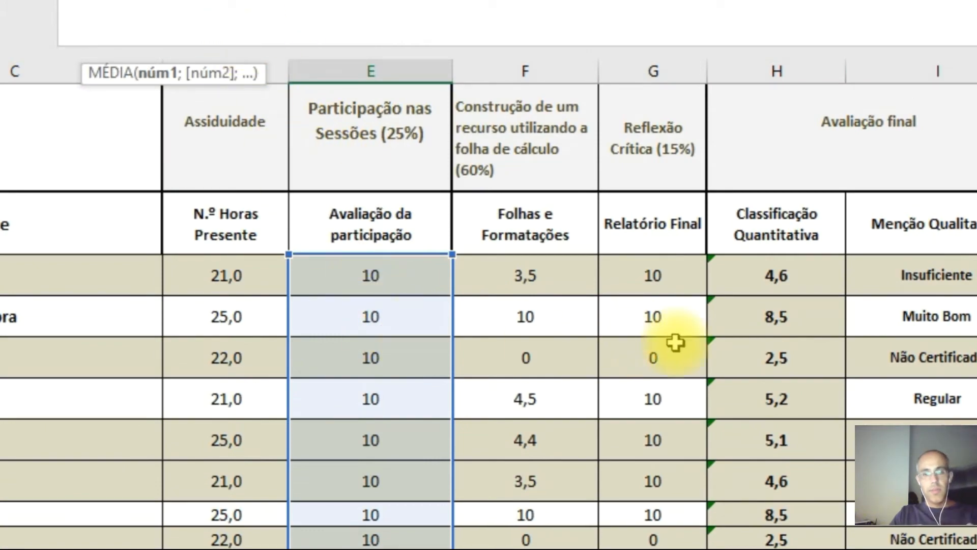
{"action": "key", "text": "Escape"}
Step: Clear all the participation, worksheet and final report scores in E8:G37
{"action": "scroll", "coordinate": [478, 253], "scroll_direction": "up", "scroll_amount": 10}
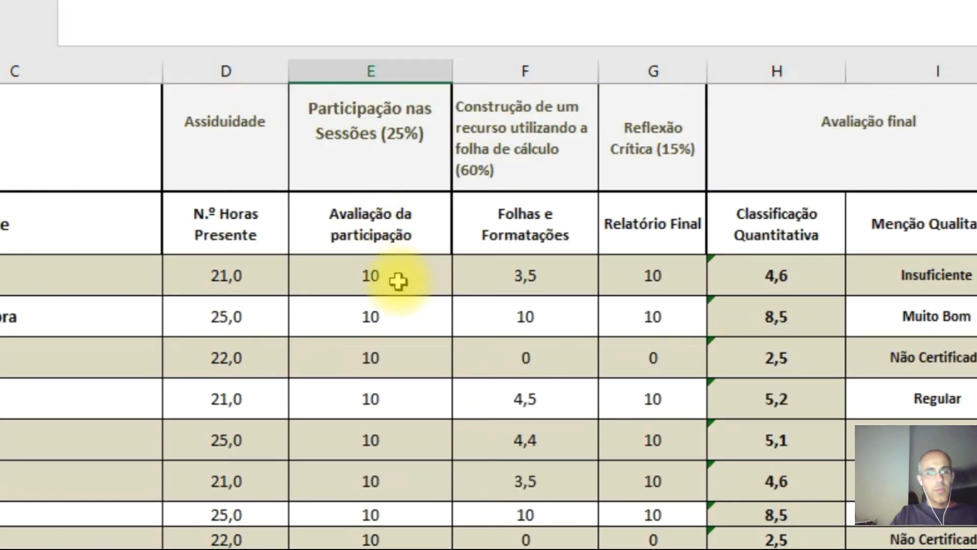
{"action": "left_click_drag", "start_coordinate": [398, 281], "coordinate": [614, 461]}
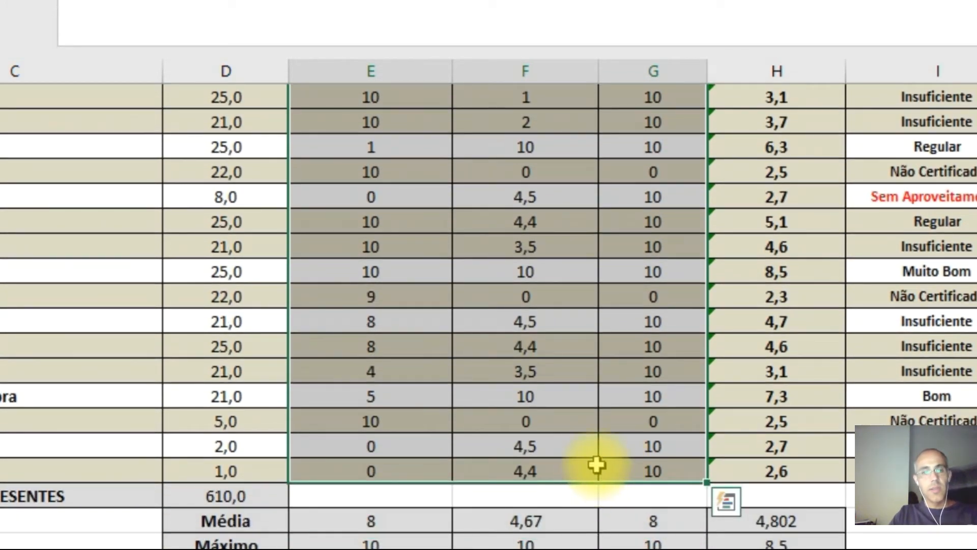
{"action": "key", "text": "Delete"}
{"action": "scroll", "coordinate": [596, 464], "scroll_direction": "up", "scroll_amount": 10}
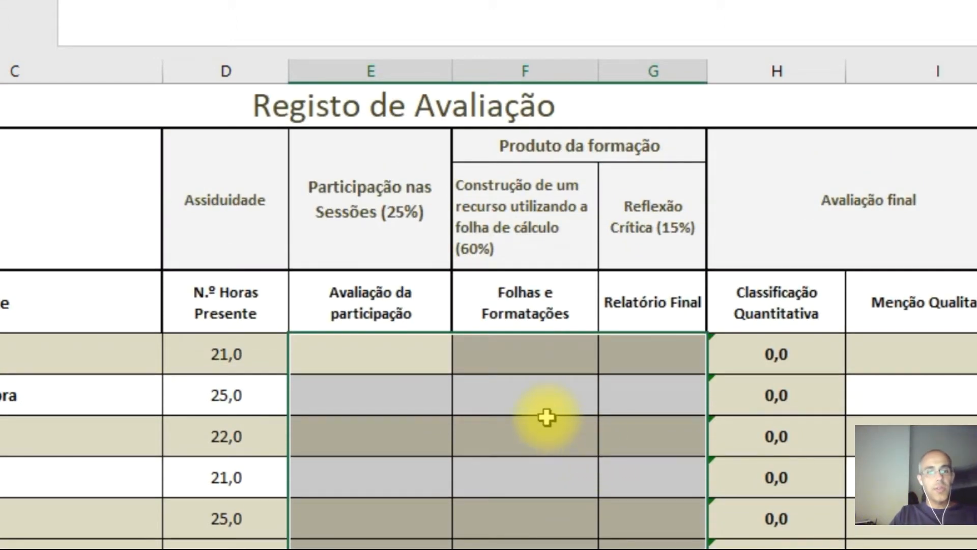
Step: Change column E's Média formula to =SE.ERRO(MÉDIA(E8:E37); " ") so that errors return a blank space
{"action": "scroll", "coordinate": [556, 443], "scroll_direction": "down", "scroll_amount": 10}
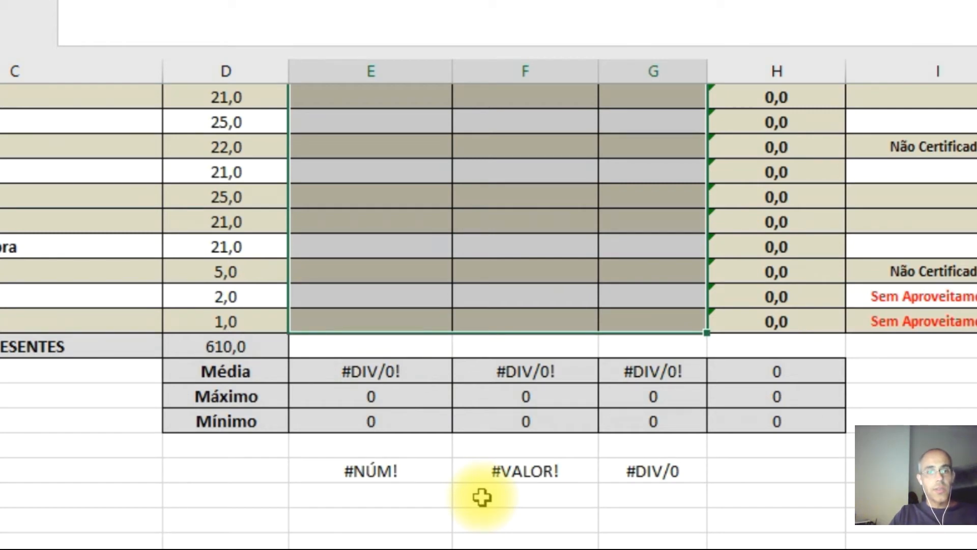
{"action": "left_click", "coordinate": [392, 373]}
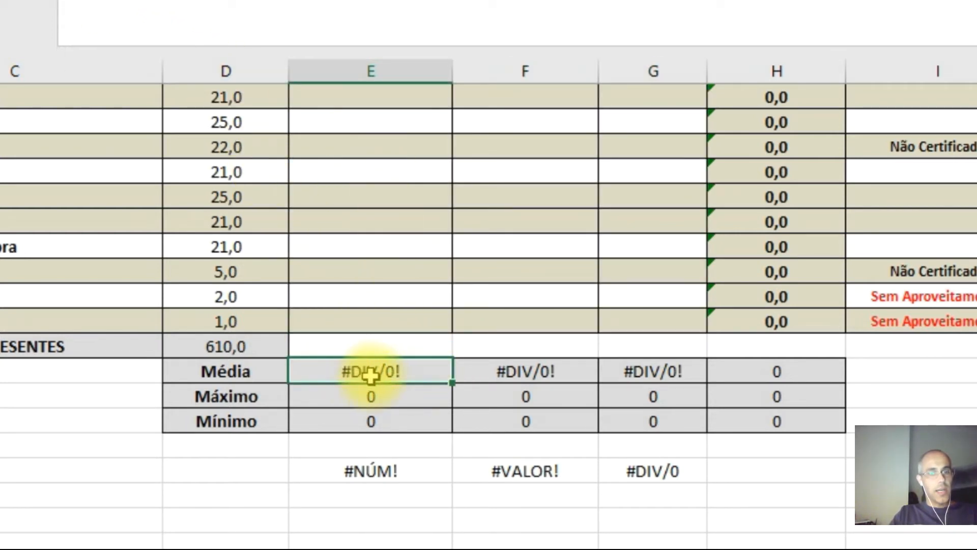
{"action": "left_click", "coordinate": [84, 6]}
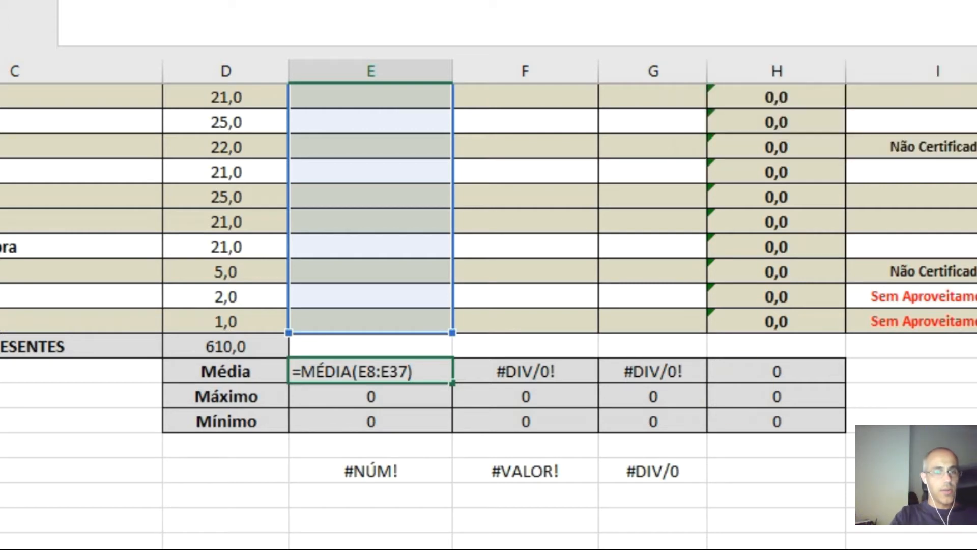
{"action": "type", "text": "se."}
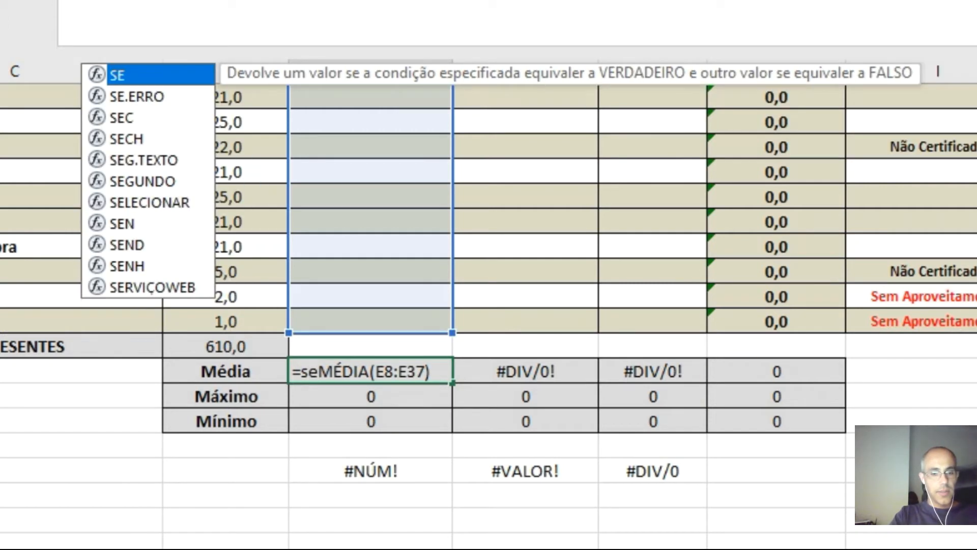
{"action": "type", "text": "erro"}
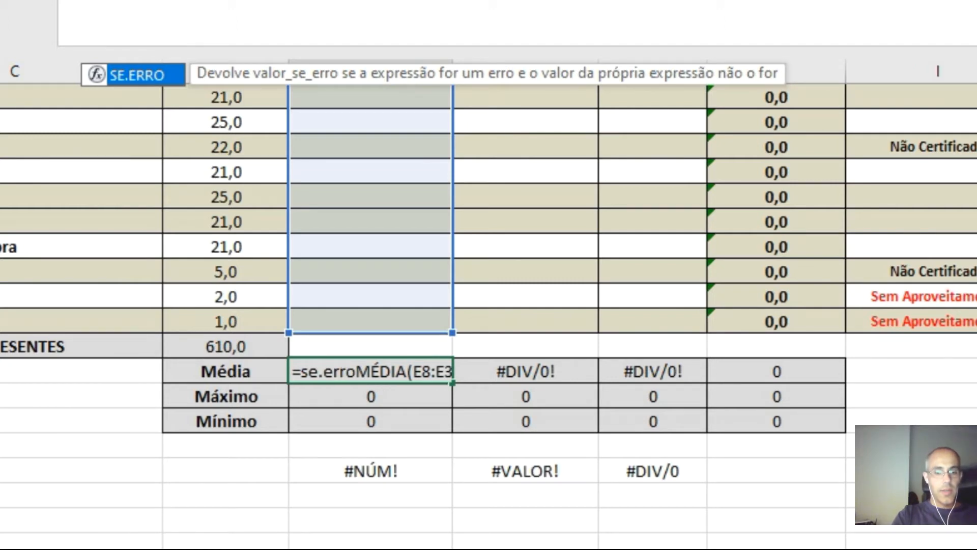
{"action": "type", "text": "("}
{"action": "mouse_move", "coordinate": [79, 549]}
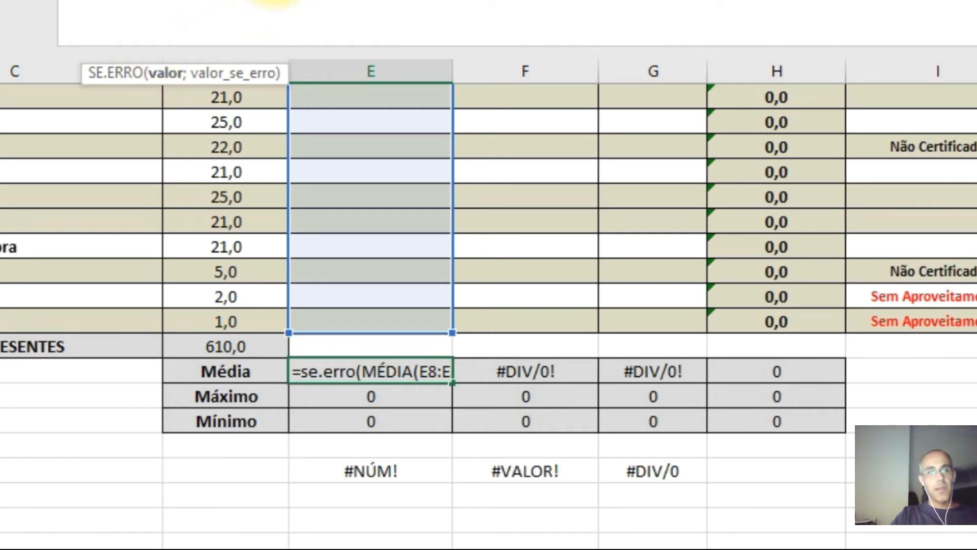
{"action": "left_click", "coordinate": [277, 1]}
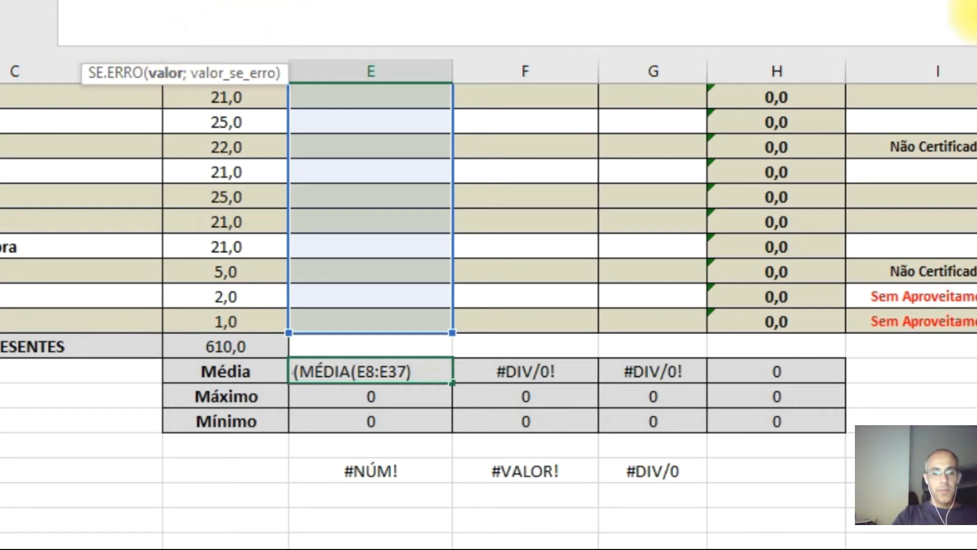
{"action": "type", "text": ";"}
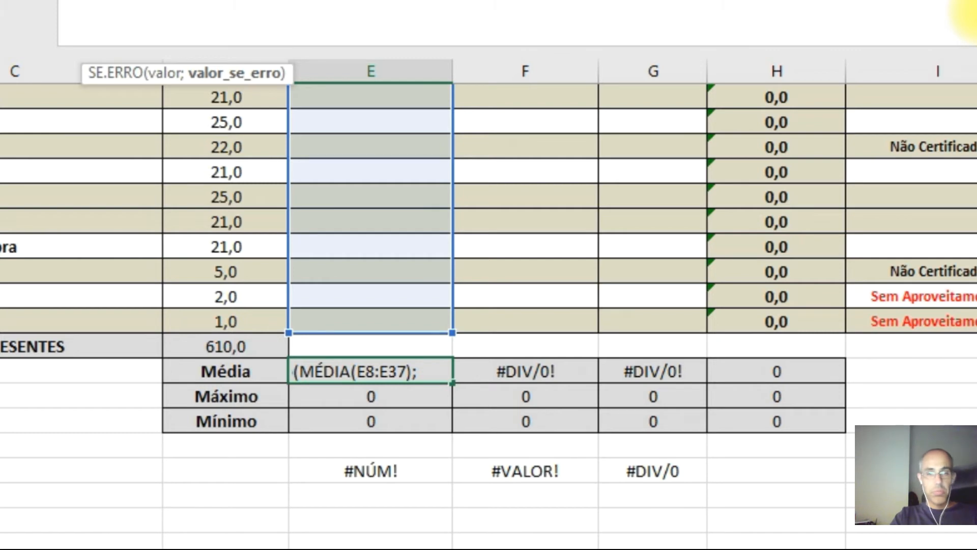
{"action": "type", "text": "\""}
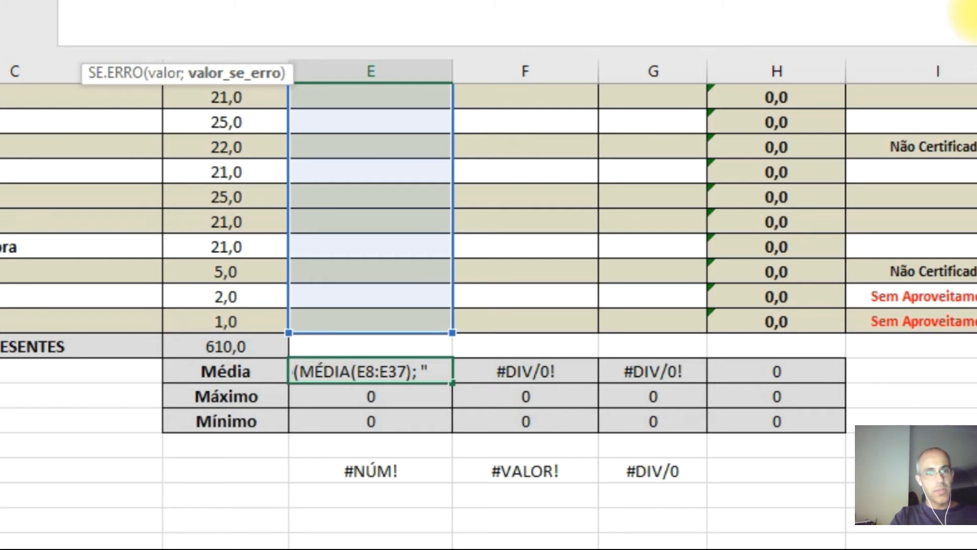
{"action": "type", "text": " \""}
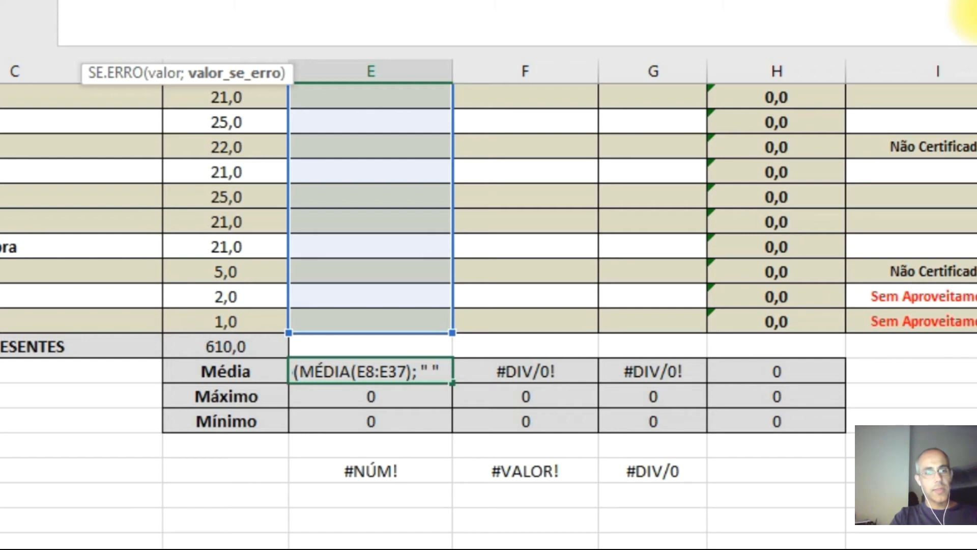
{"action": "type", "text": ")"}
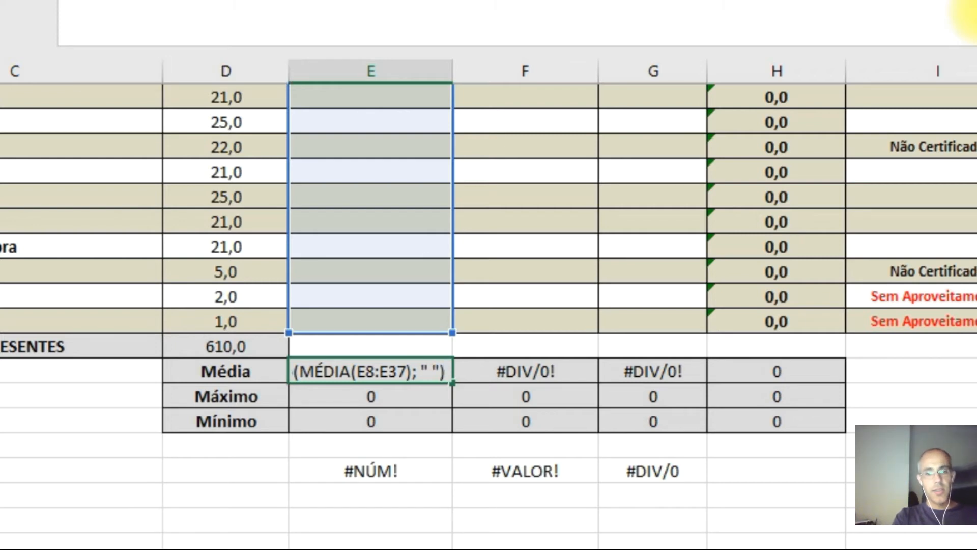
{"action": "key", "text": "Return"}
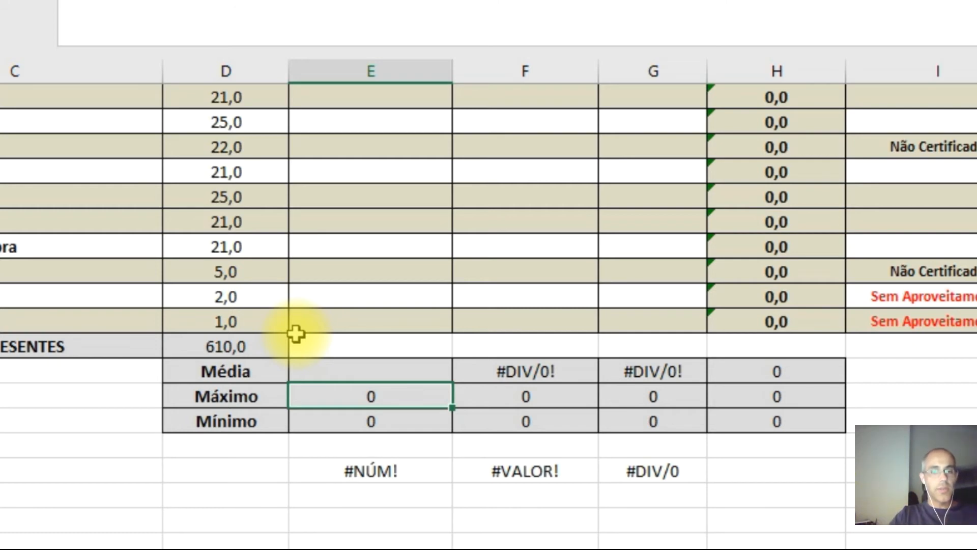
Step: Enter 2, 3 and 4 as the participation scores in the last three student rows of column E
{"action": "left_click", "coordinate": [402, 270]}
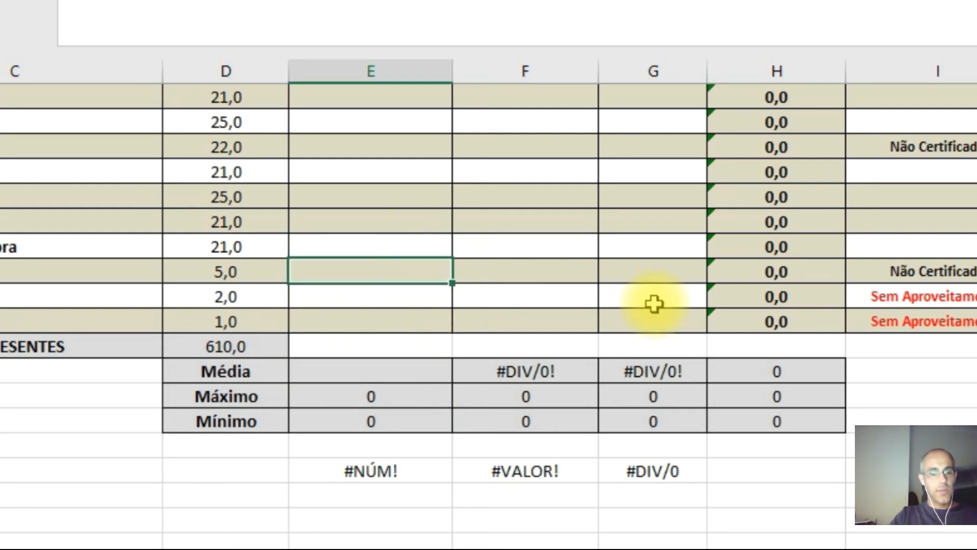
{"action": "type", "text": "2"}
{"action": "key", "text": "Return"}
{"action": "type", "text": "3"}
{"action": "key", "text": "Return"}
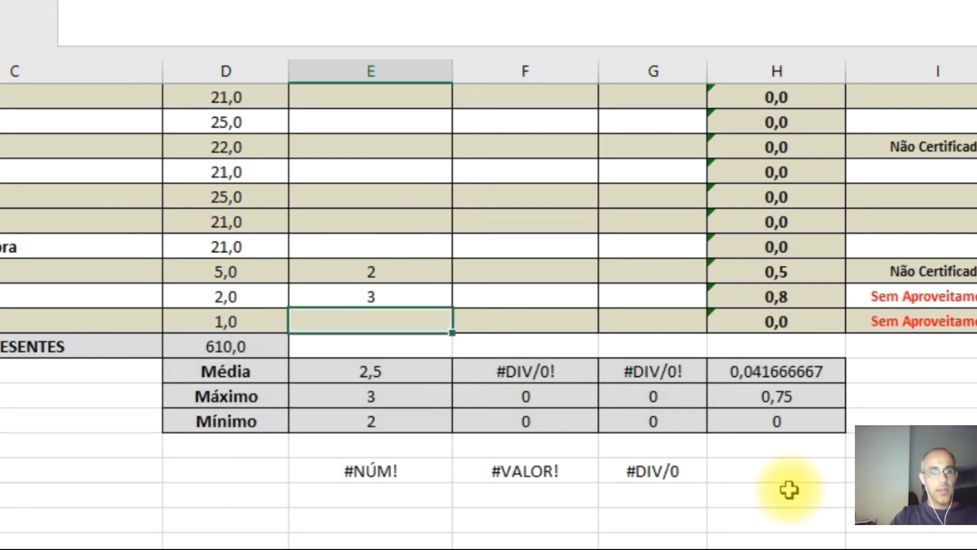
{"action": "type", "text": "4"}
{"action": "key", "text": "Return"}
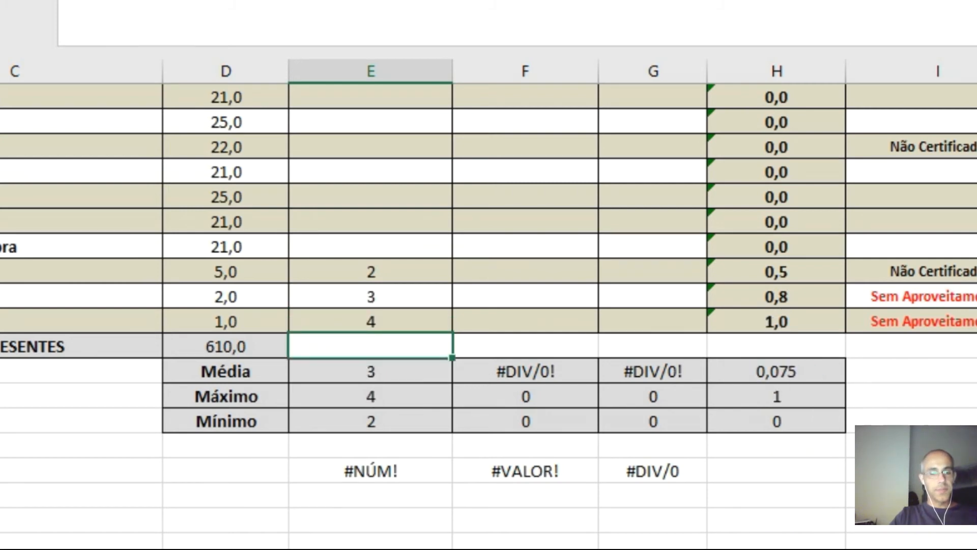
Step: Change column F's Média formula to =SE.ERRO(MÉDIA(F8:F37); "SEM VALORES") so that errors return that text
{"action": "left_click", "coordinate": [531, 371]}
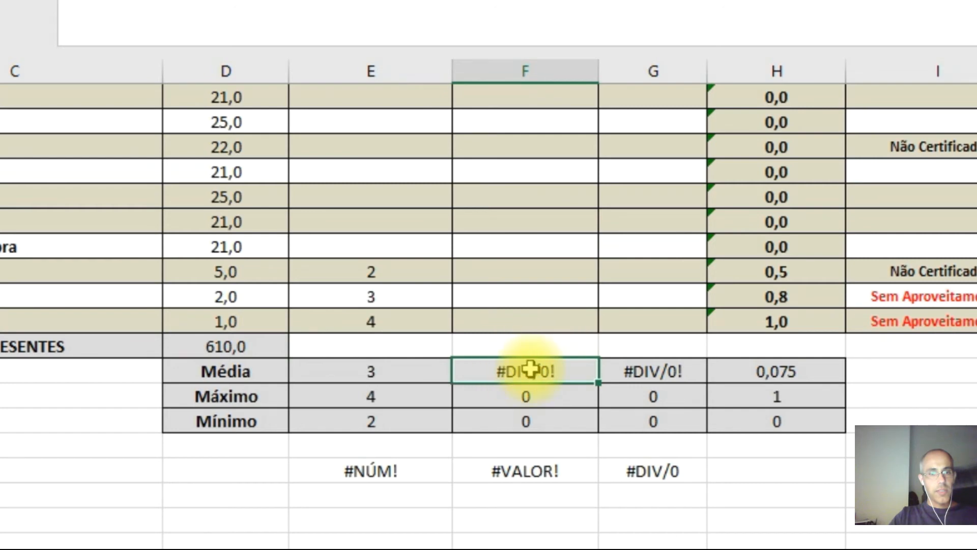
{"action": "key", "text": "F2"}
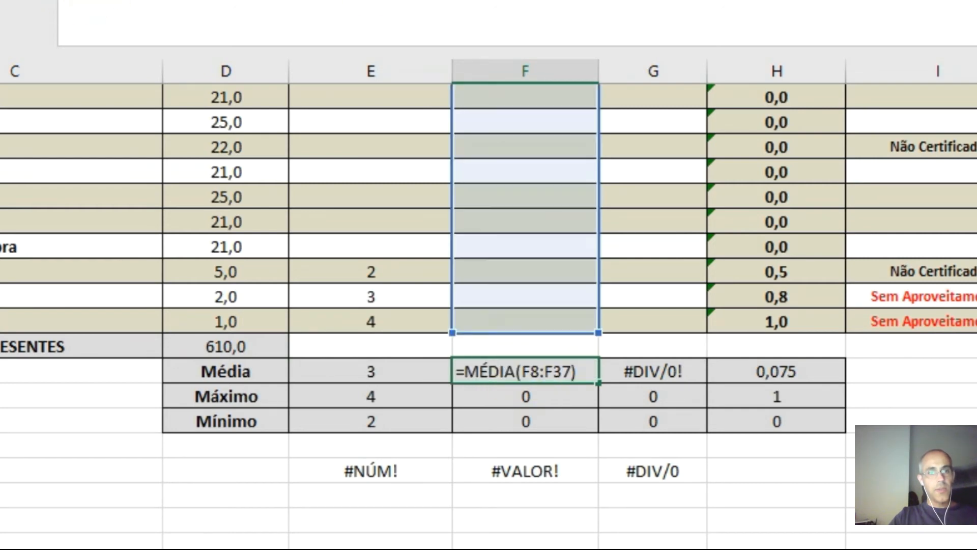
{"action": "type", "text": "se"}
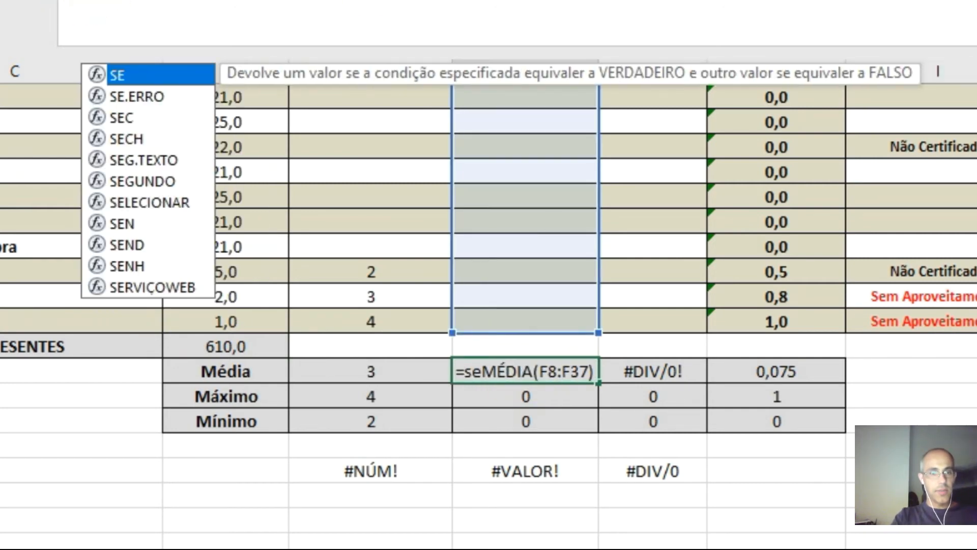
{"action": "type", "text": "."}
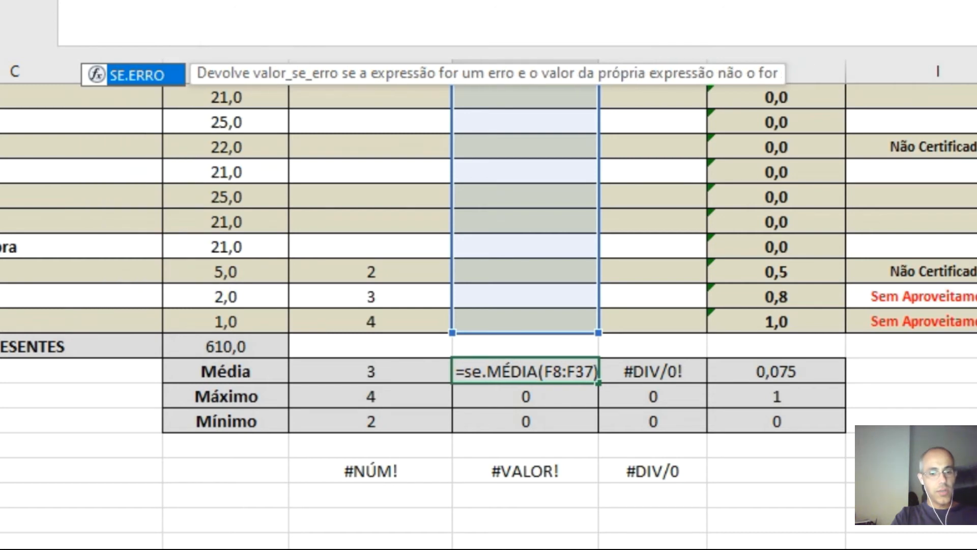
{"action": "type", "text": "erro"}
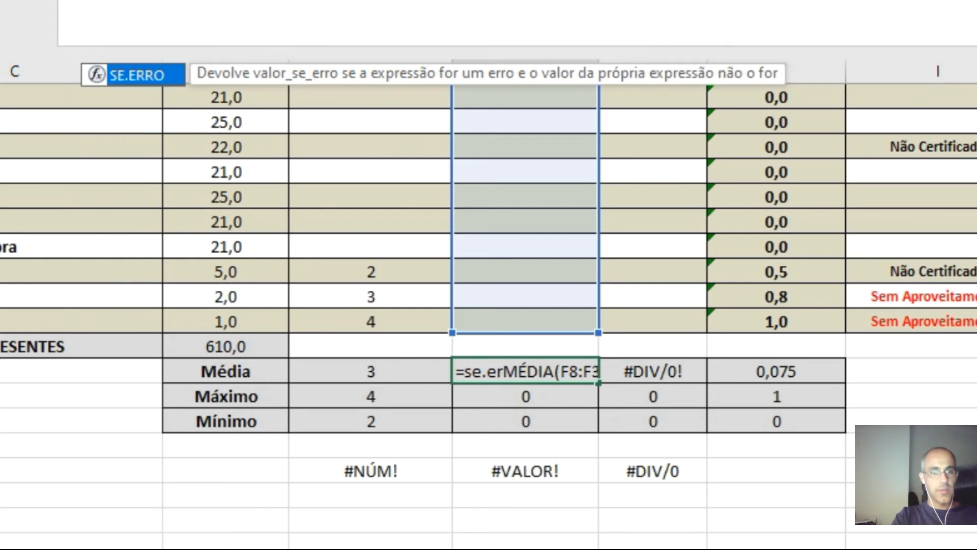
{"action": "type", "text": "("}
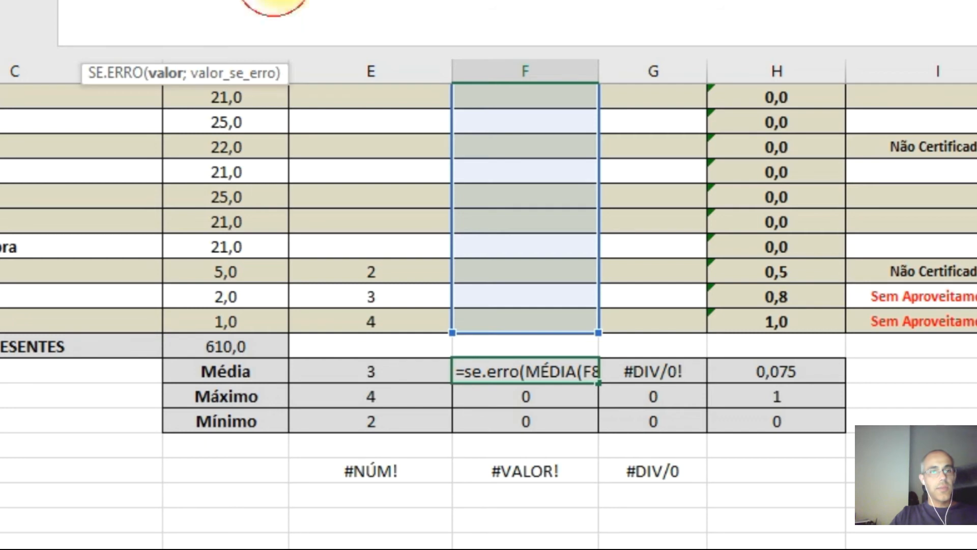
{"action": "key", "text": "End"}
{"action": "type", "text": ";"}
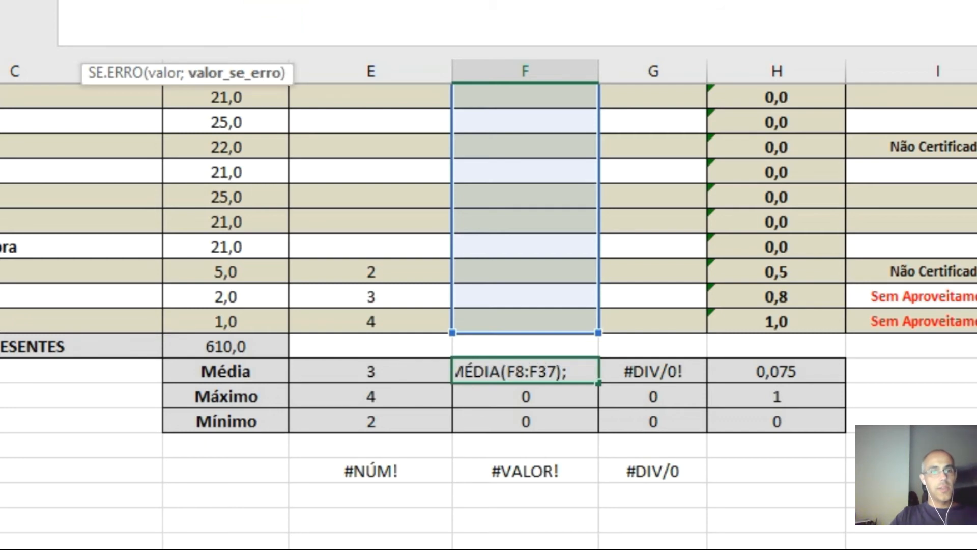
{"action": "type", "text": " \""}
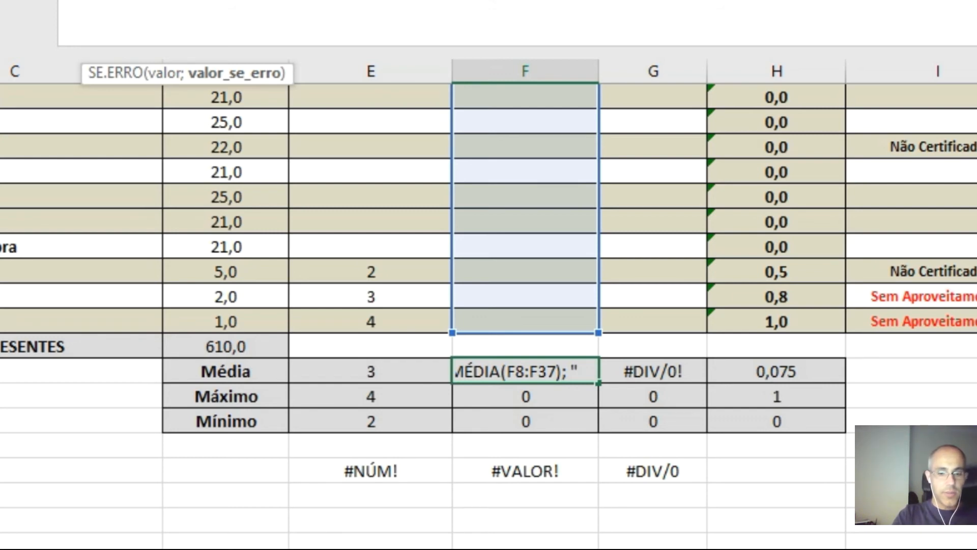
{"action": "type", "text": "SEM"}
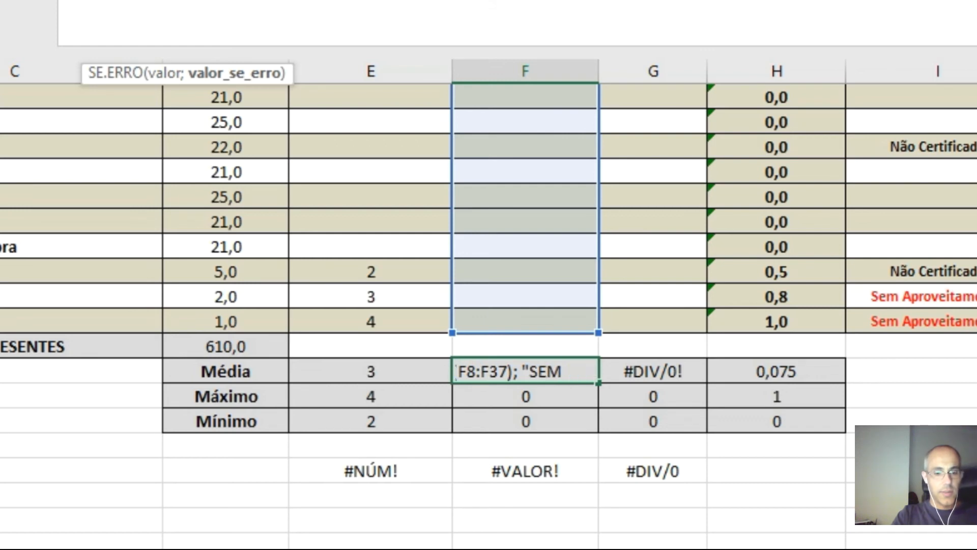
{"action": "type", "text": " VALORES"}
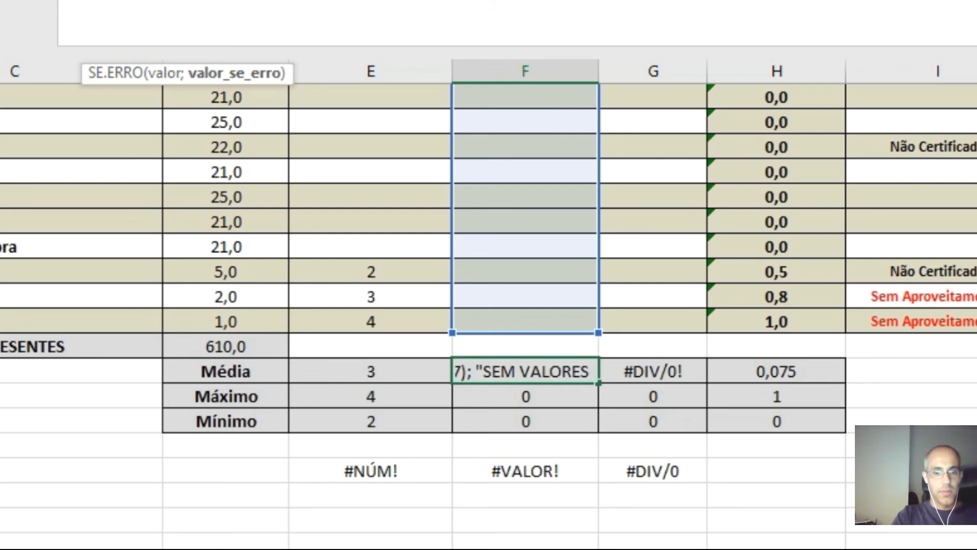
{"action": "type", "text": "\")"}
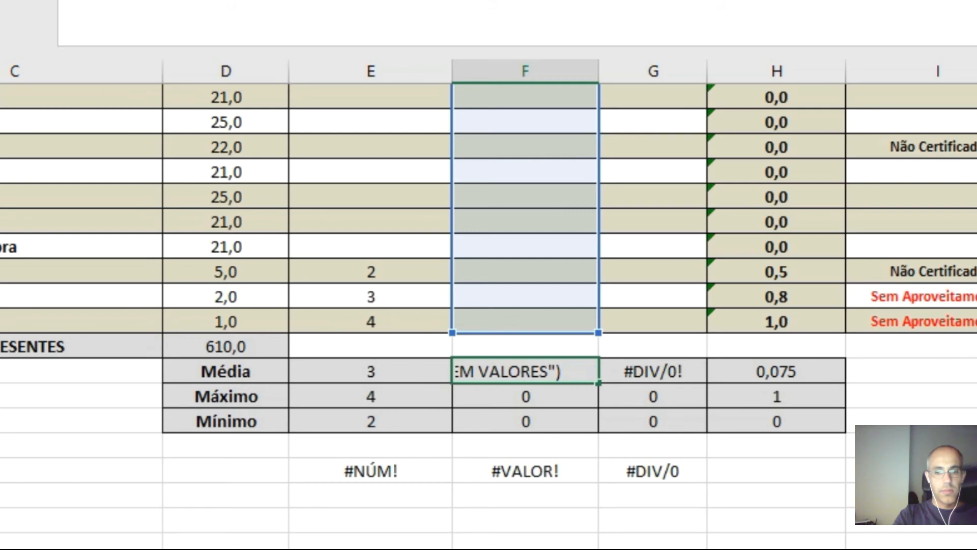
{"action": "key", "text": "Return"}
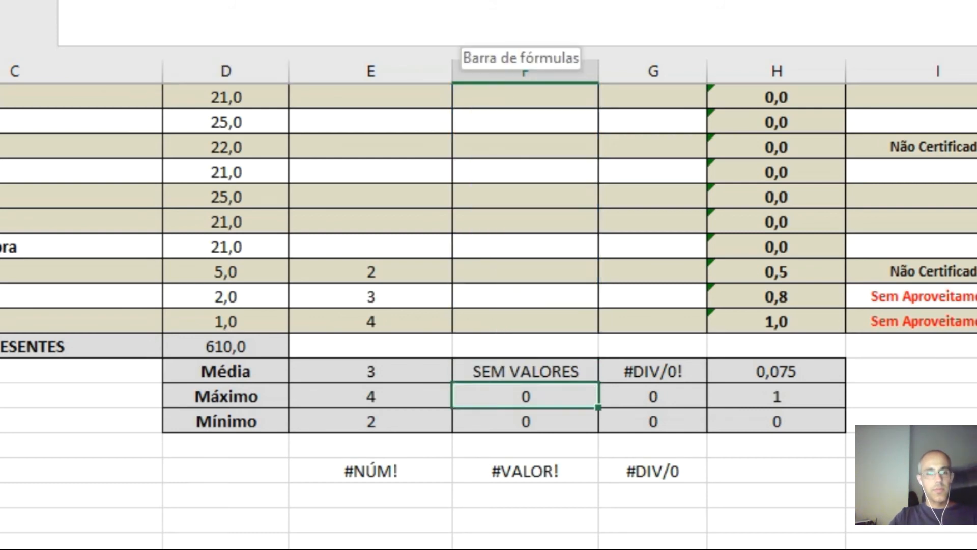
Step: Change column G's Média formula to =SE.ERRO(MÉDIA(G8:G37); " ") so that errors return a blank space
{"action": "left_click", "coordinate": [555, 371]}
{"action": "left_click", "coordinate": [657, 371]}
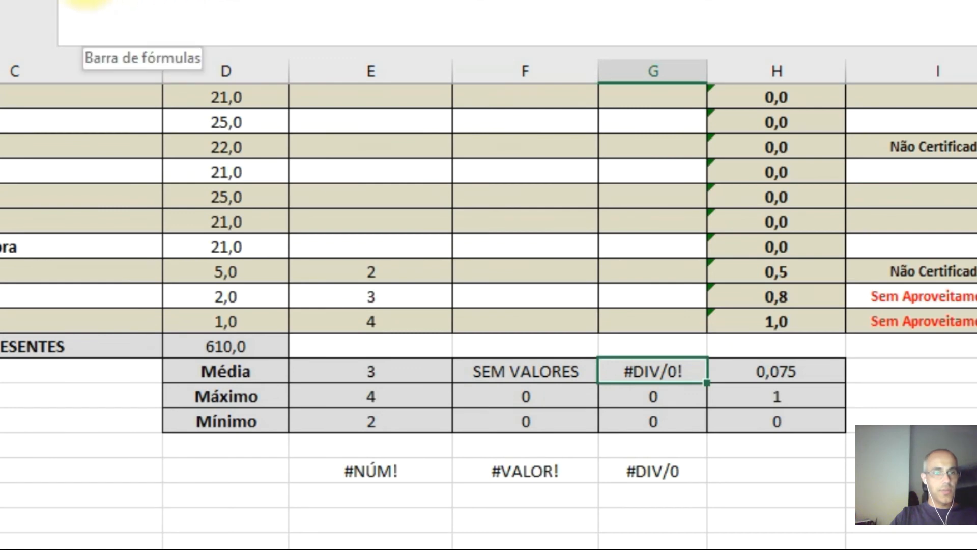
{"action": "left_click", "coordinate": [97, 6]}
{"action": "type", "text": ".erro(MÉD"}
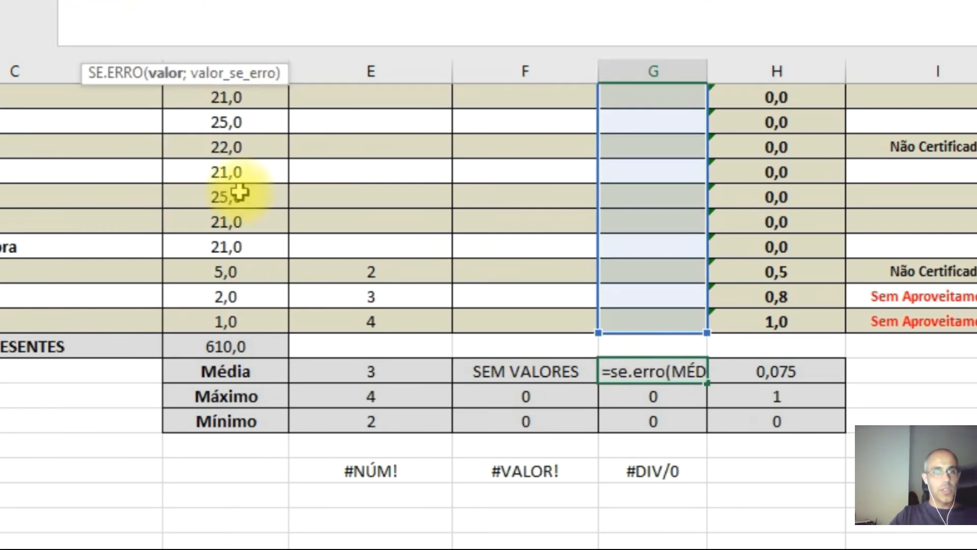
{"action": "left_click", "coordinate": [333, 1]}
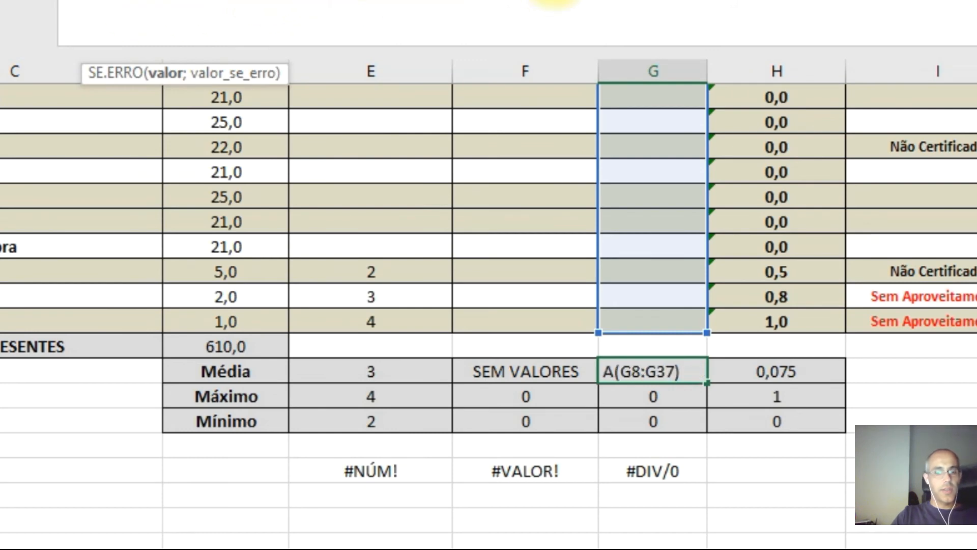
{"action": "type", "text": ";"}
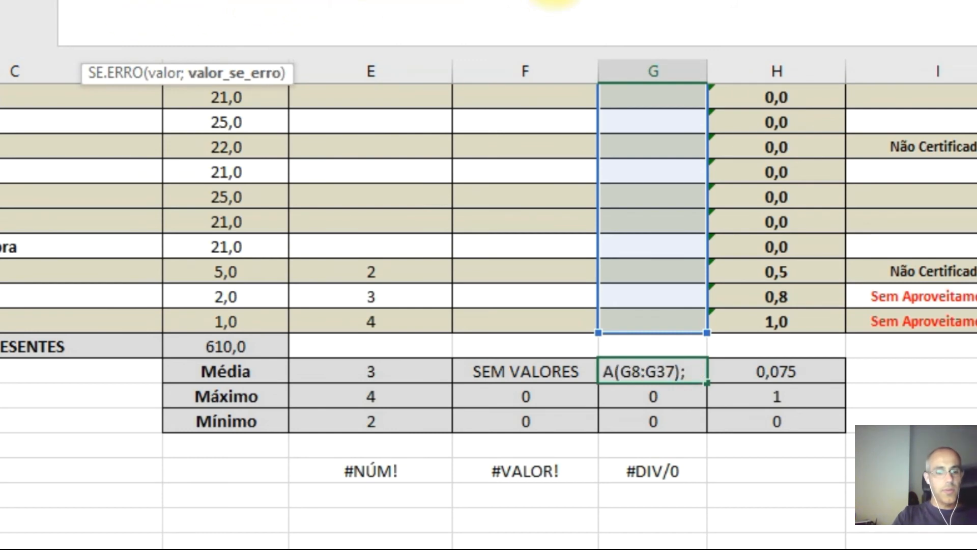
{"action": "type", "text": " \" \""}
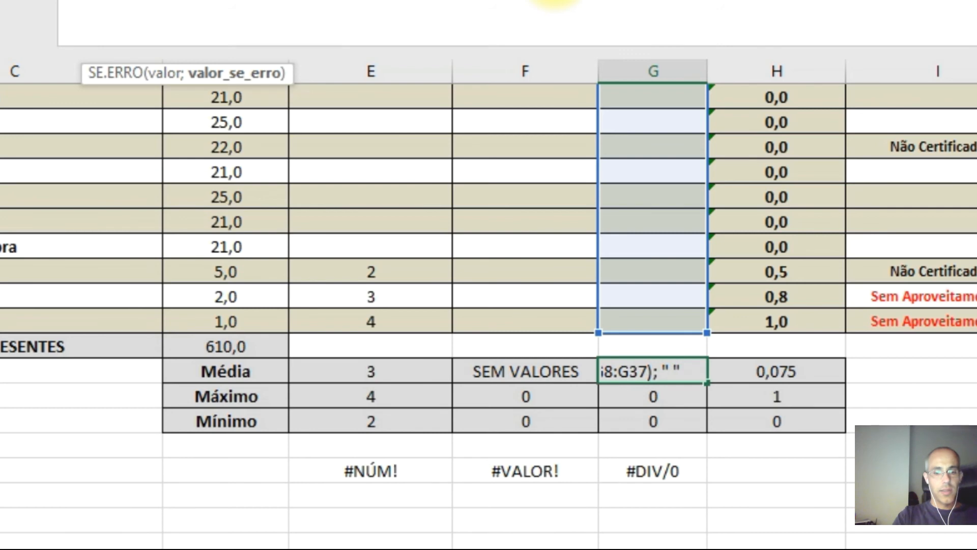
{"action": "type", "text": ")"}
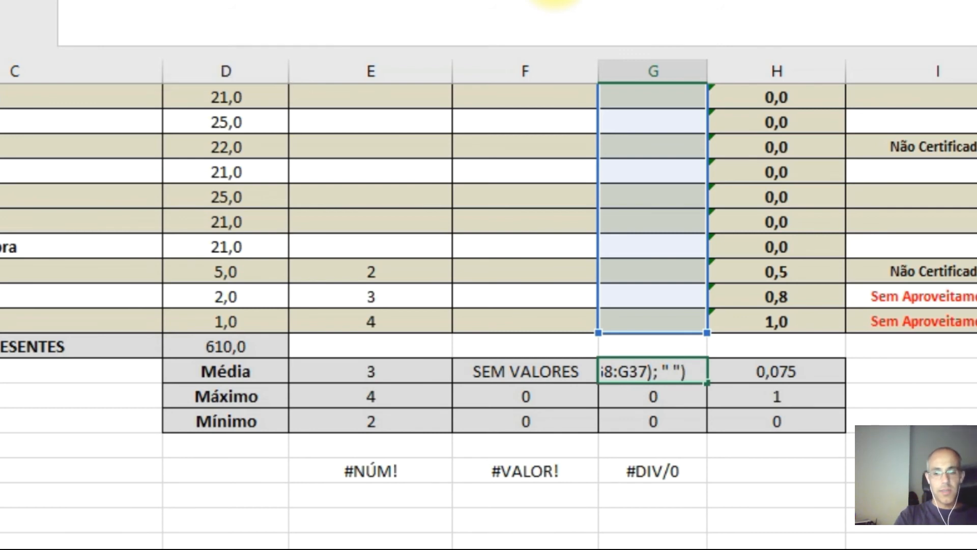
{"action": "key", "text": "Return"}
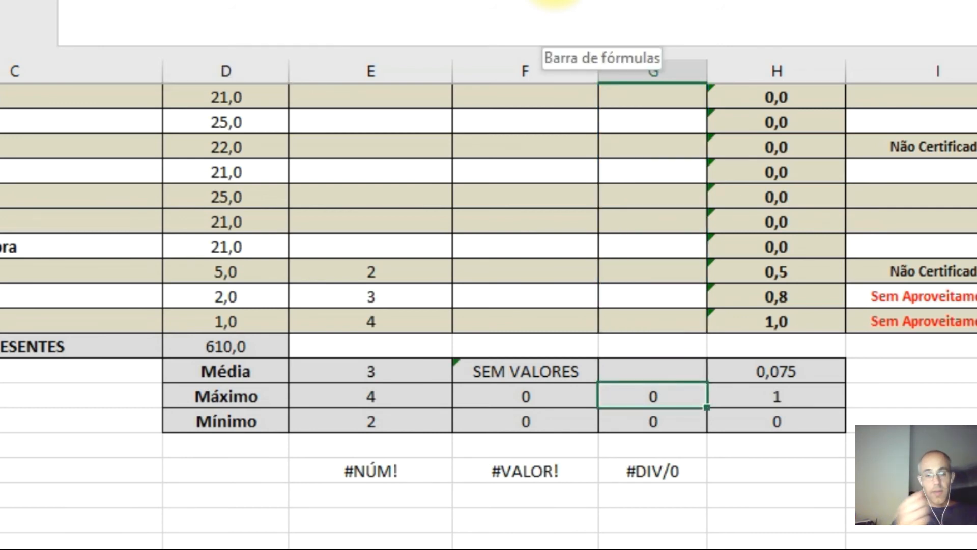